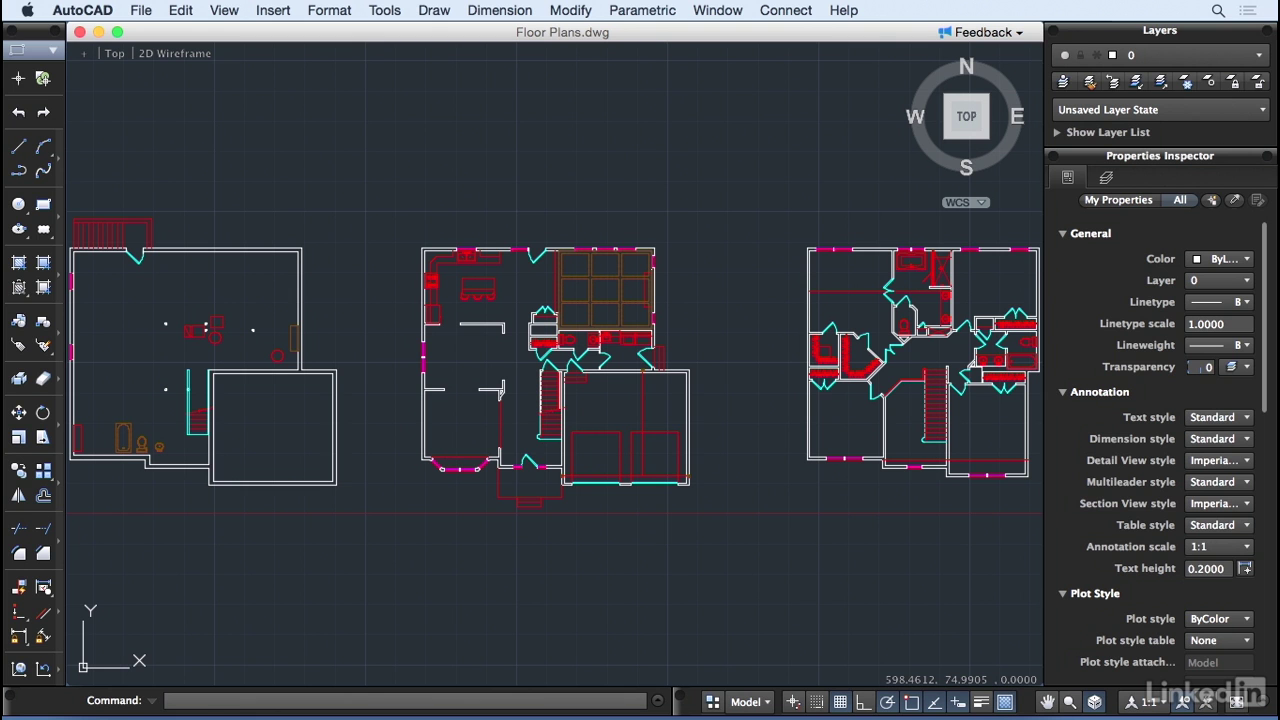
Switch to the Interior Designer.dwg drawing and check the floor plans as one external reference, leaving nothing selected
{"action": "left_click", "coordinate": [716, 10]}
{"action": "left_click", "coordinate": [767, 333]}
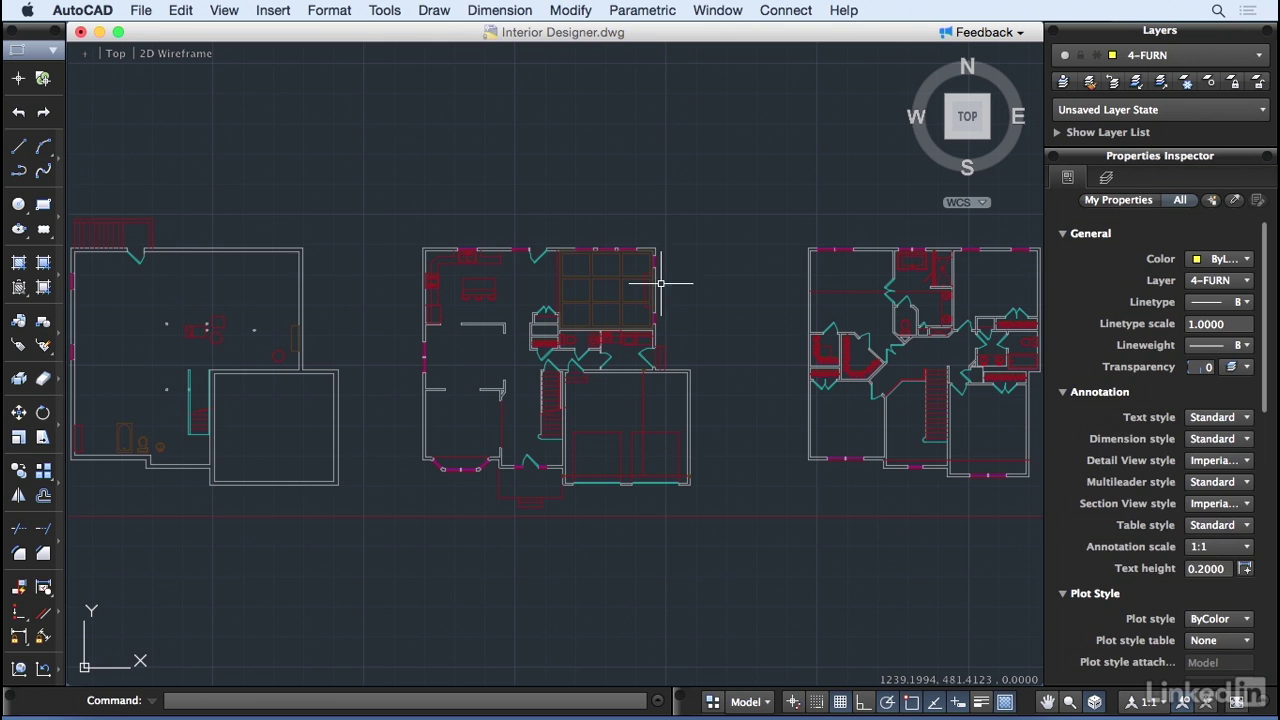
{"action": "left_click", "coordinate": [501, 255]}
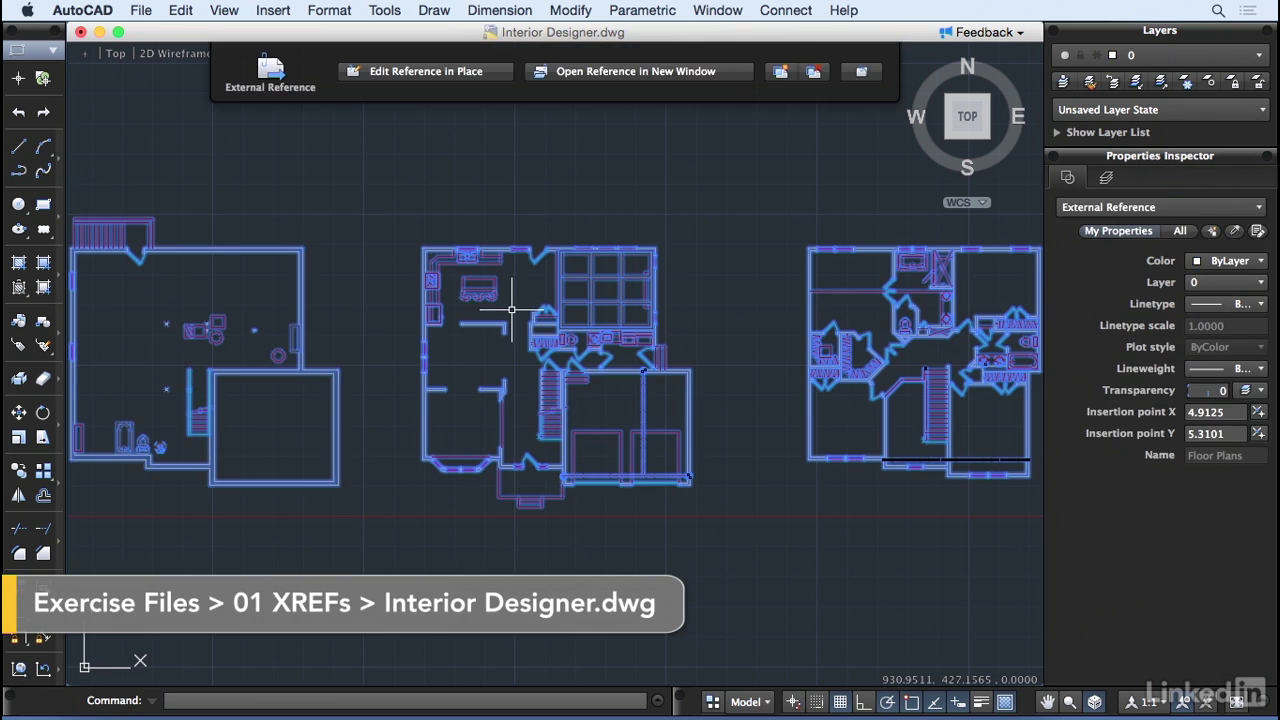
{"action": "key", "text": "Escape"}
Insert the Bed-3 King block against the upper wall of the upper-left bedroom in the rightmost floor plan
{"action": "middle_click_drag", "start_coordinate": [800, 309], "coordinate": [613, 294]}
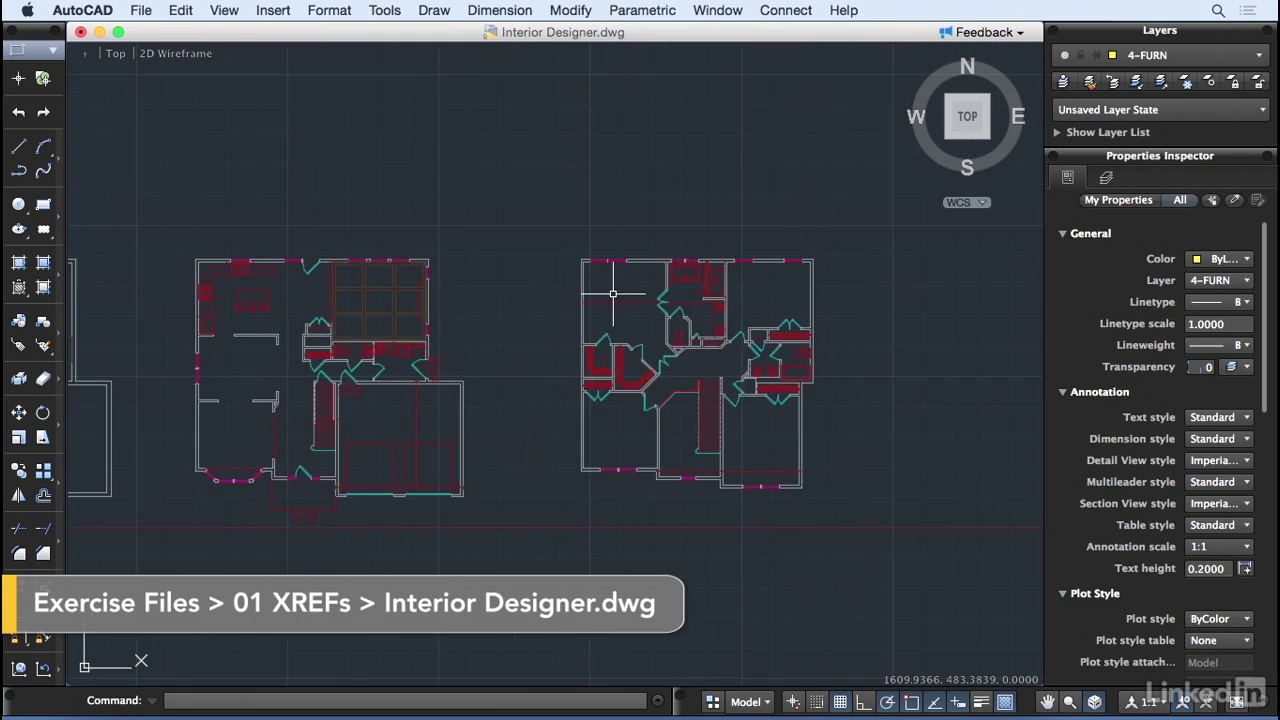
{"action": "scroll", "coordinate": [613, 294], "scroll_direction": "up", "scroll_amount": 5}
{"action": "scroll", "coordinate": [520, 283], "scroll_direction": "down", "scroll_amount": 2}
{"action": "type", "text": "i"}
{"action": "key", "text": "Return"}
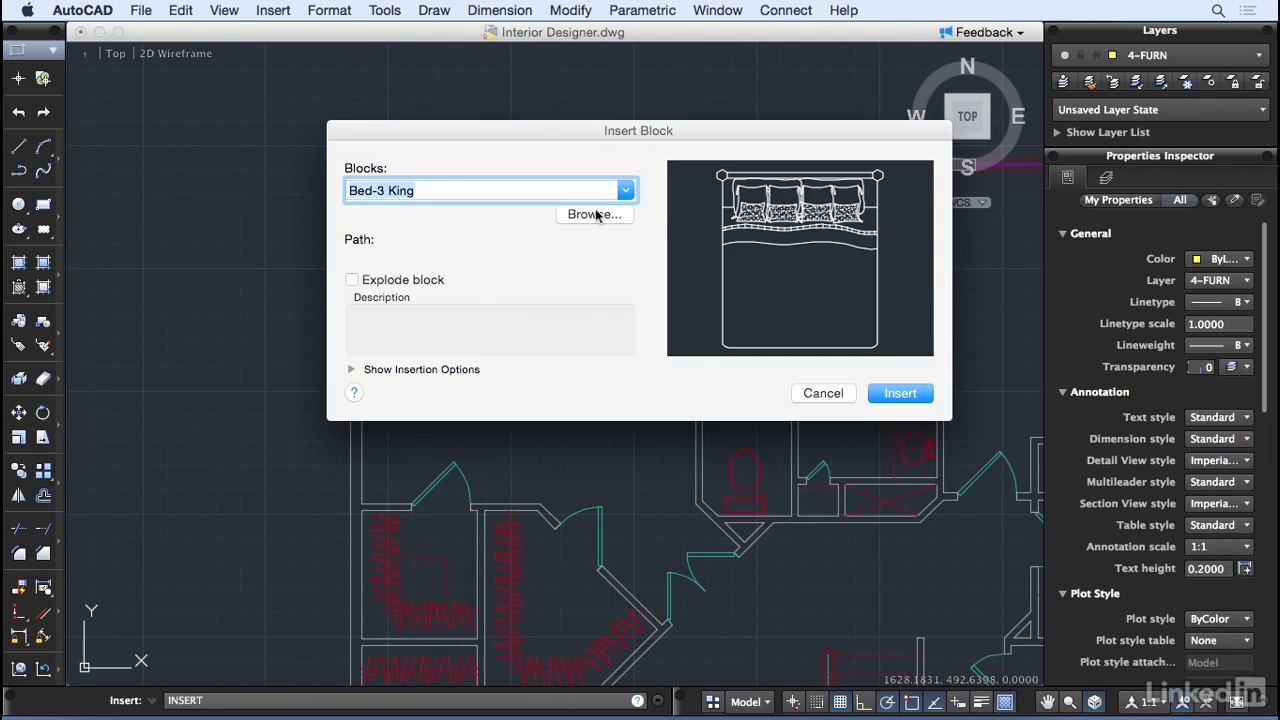
{"action": "left_click", "coordinate": [596, 215]}
{"action": "left_click", "coordinate": [940, 694]}
{"action": "left_click", "coordinate": [901, 394]}
{"action": "left_click", "coordinate": [533, 186]}
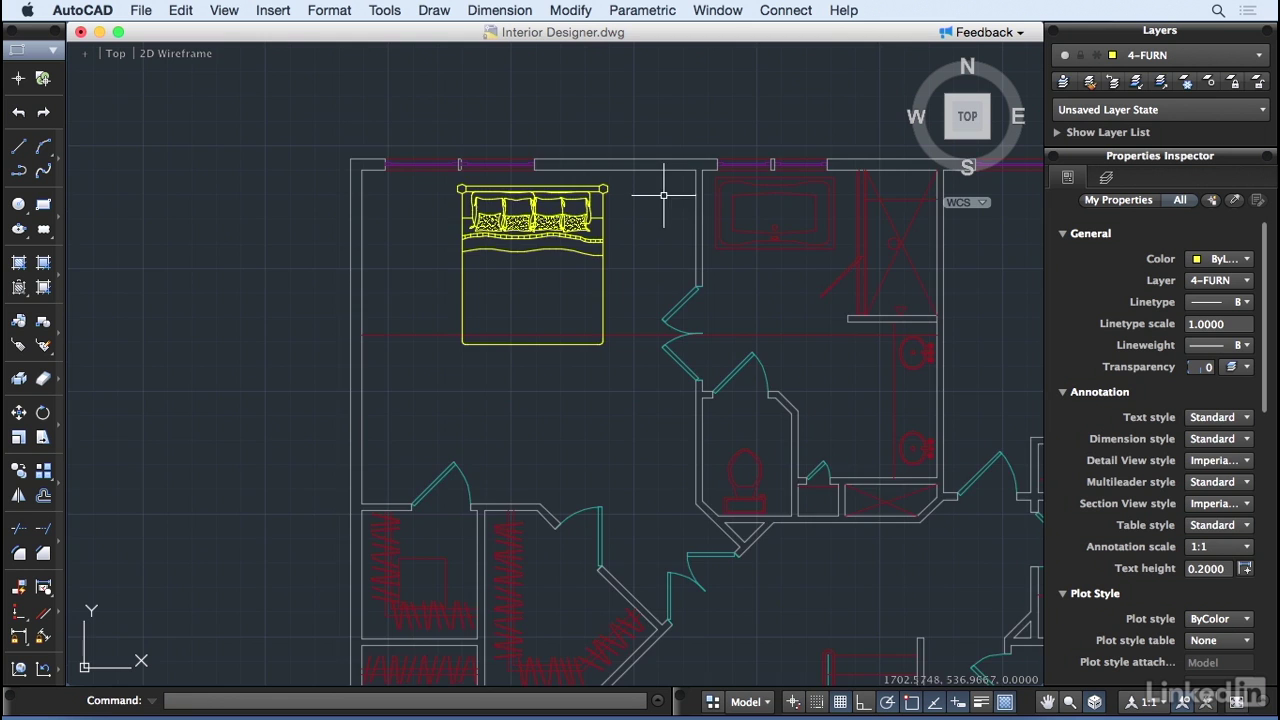
Insert the Sofa-84x36P block in the bay-window room of the middle floor plan
{"action": "scroll", "coordinate": [663, 195], "scroll_direction": "down", "scroll_amount": 5}
{"action": "scroll", "coordinate": [280, 366], "scroll_direction": "up", "scroll_amount": 5}
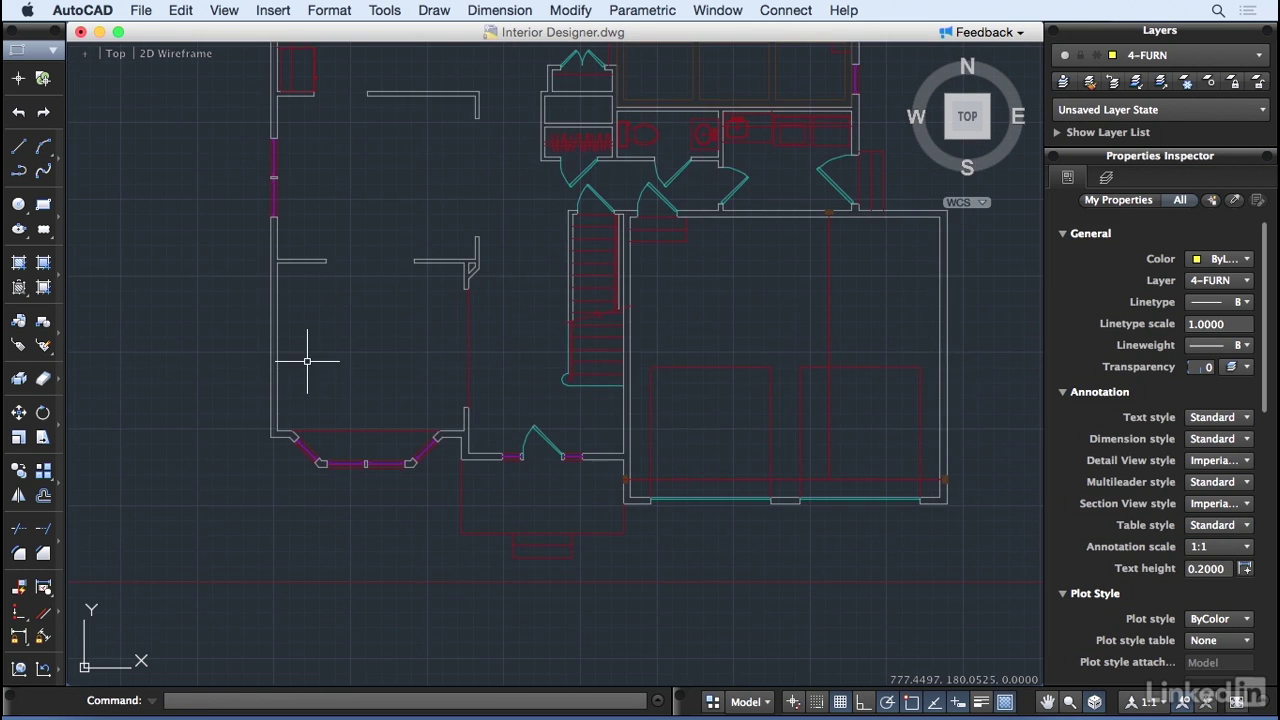
{"action": "key", "text": "Return"}
{"action": "left_click", "coordinate": [626, 191]}
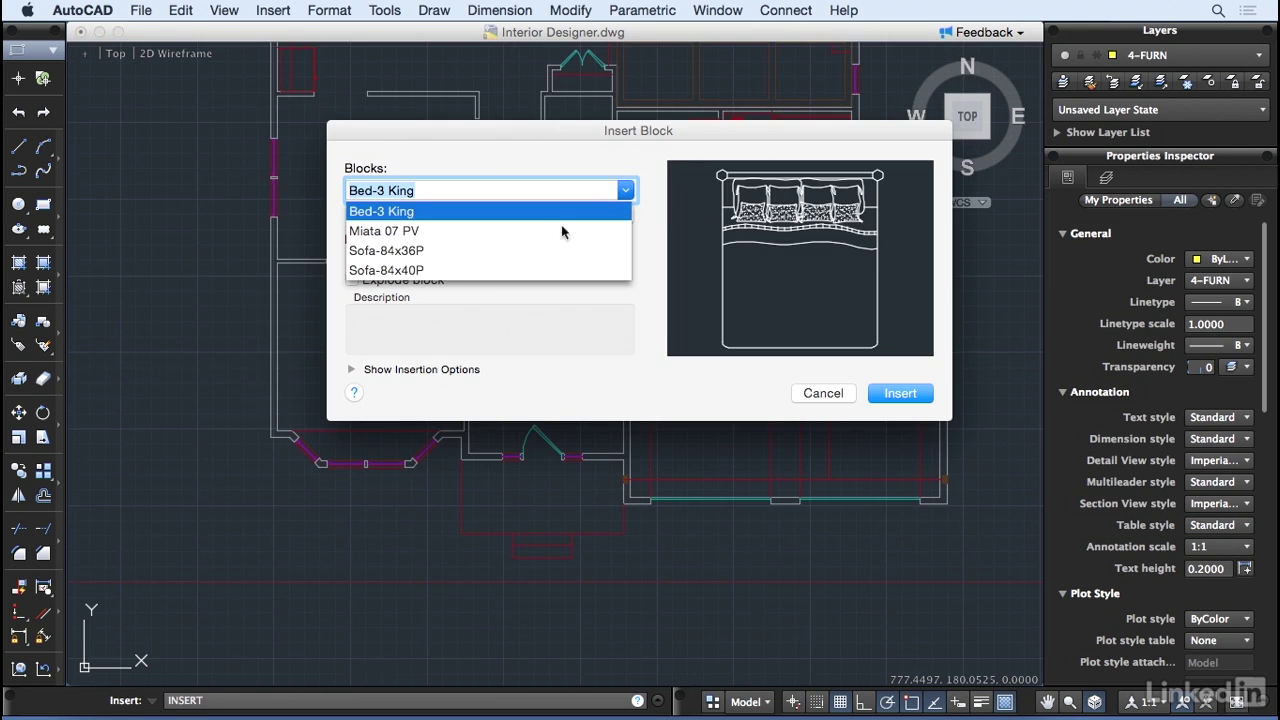
{"action": "left_click", "coordinate": [456, 251]}
{"action": "left_click", "coordinate": [900, 393]}
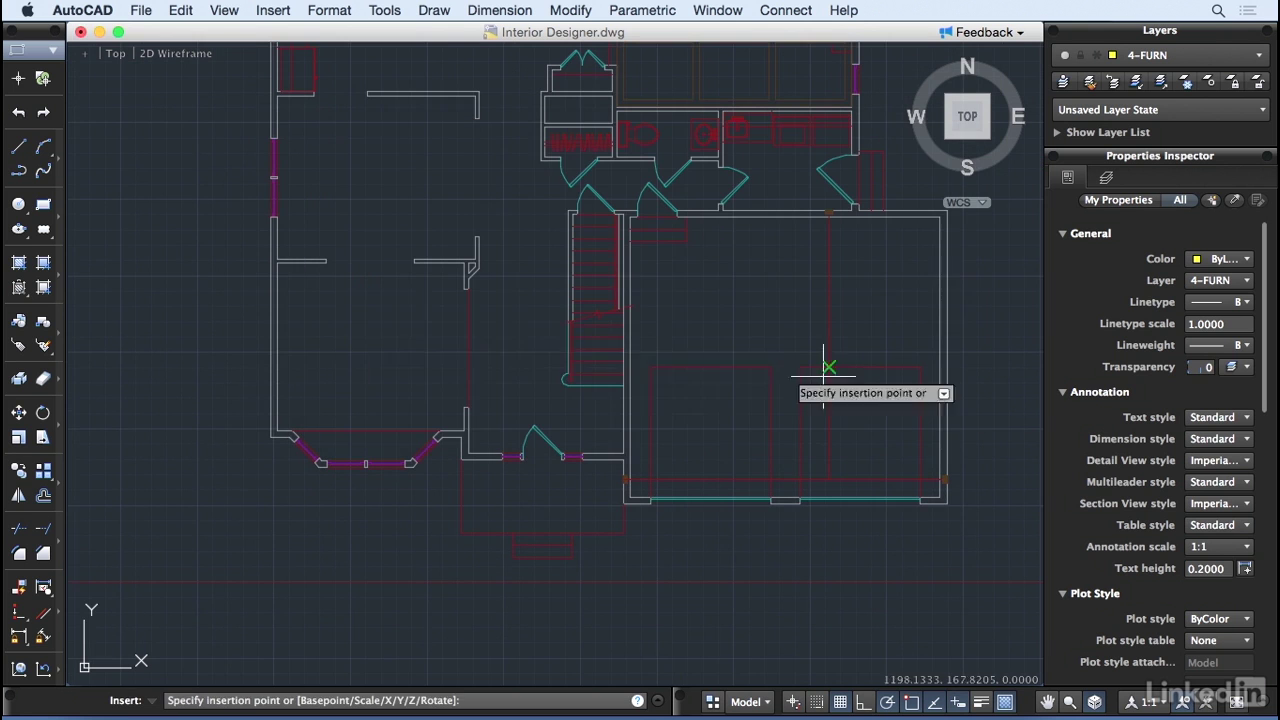
{"action": "left_click", "coordinate": [328, 362]}
Rotate the sofa a quarter turn so its back faces the left exterior wall of the room
{"action": "left_click", "coordinate": [349, 360]}
{"action": "type", "text": "ro"}
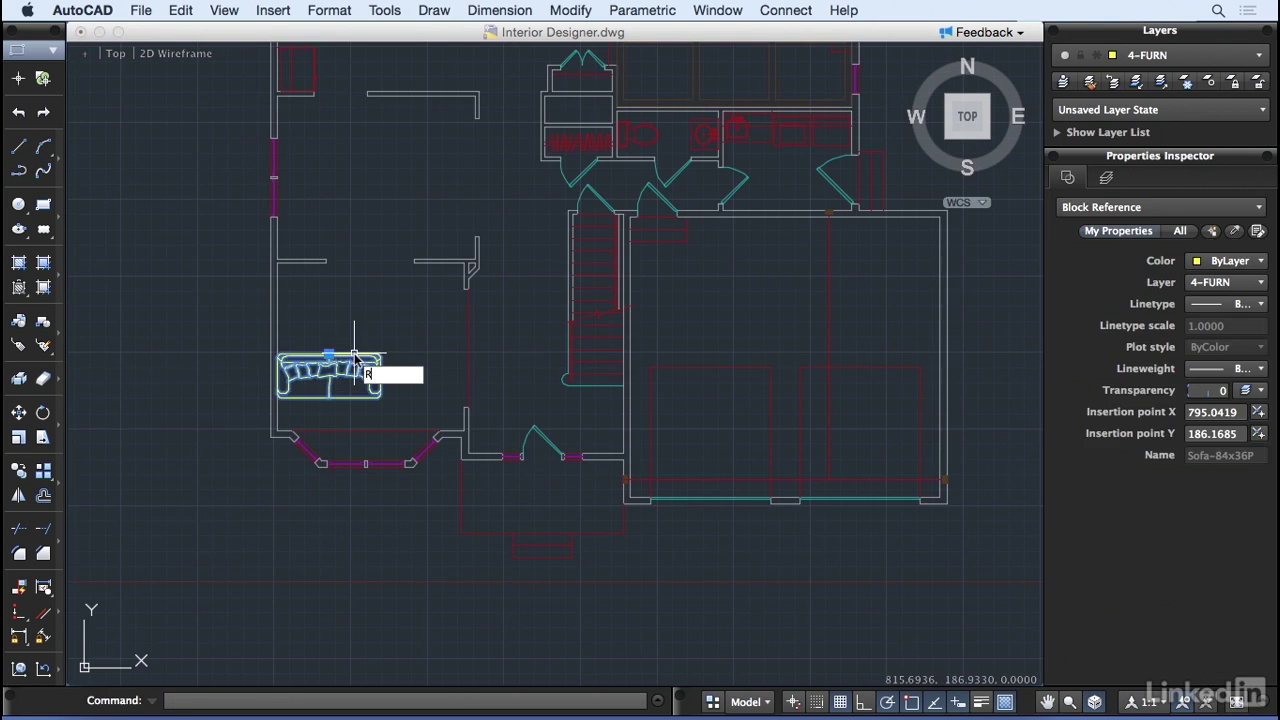
{"action": "key", "text": "Return"}
{"action": "left_click", "coordinate": [350, 358]}
{"action": "left_click", "coordinate": [343, 235]}
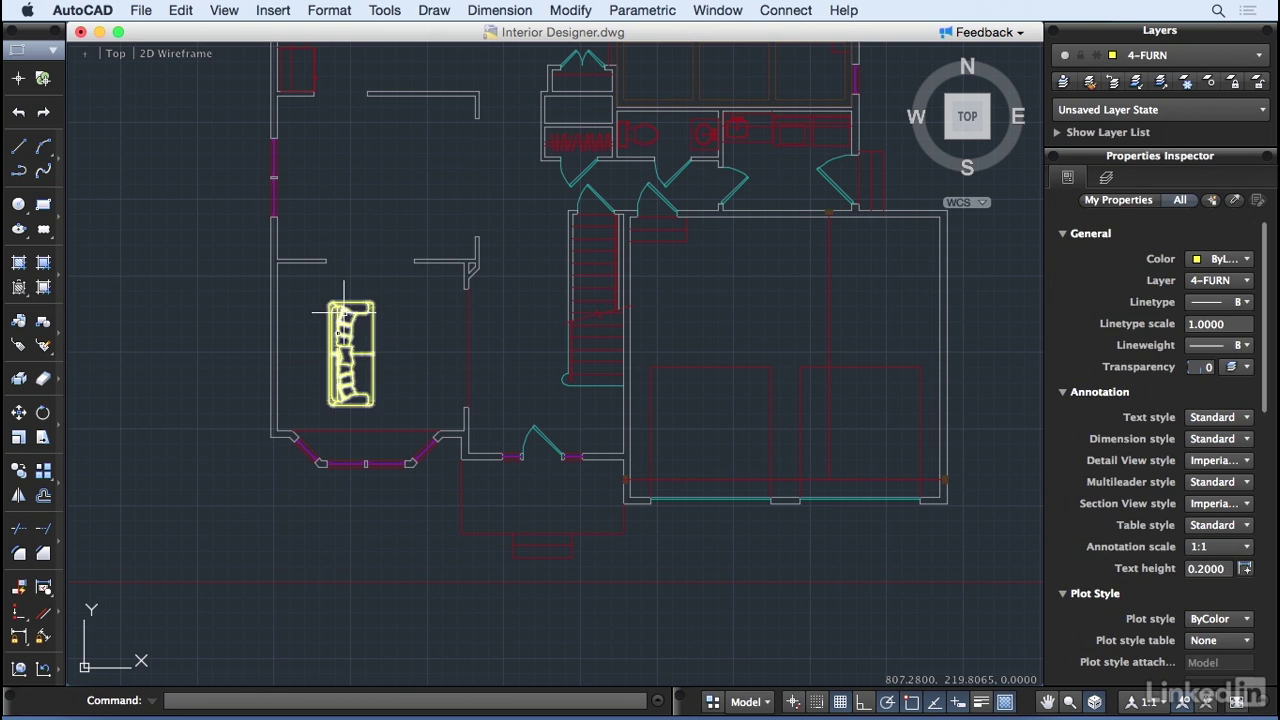
Move the sofa against the left exterior wall, just below the interior partition
{"action": "type", "text": "m"}
{"action": "key", "text": "Return"}
{"action": "left_click", "coordinate": [452, 390]}
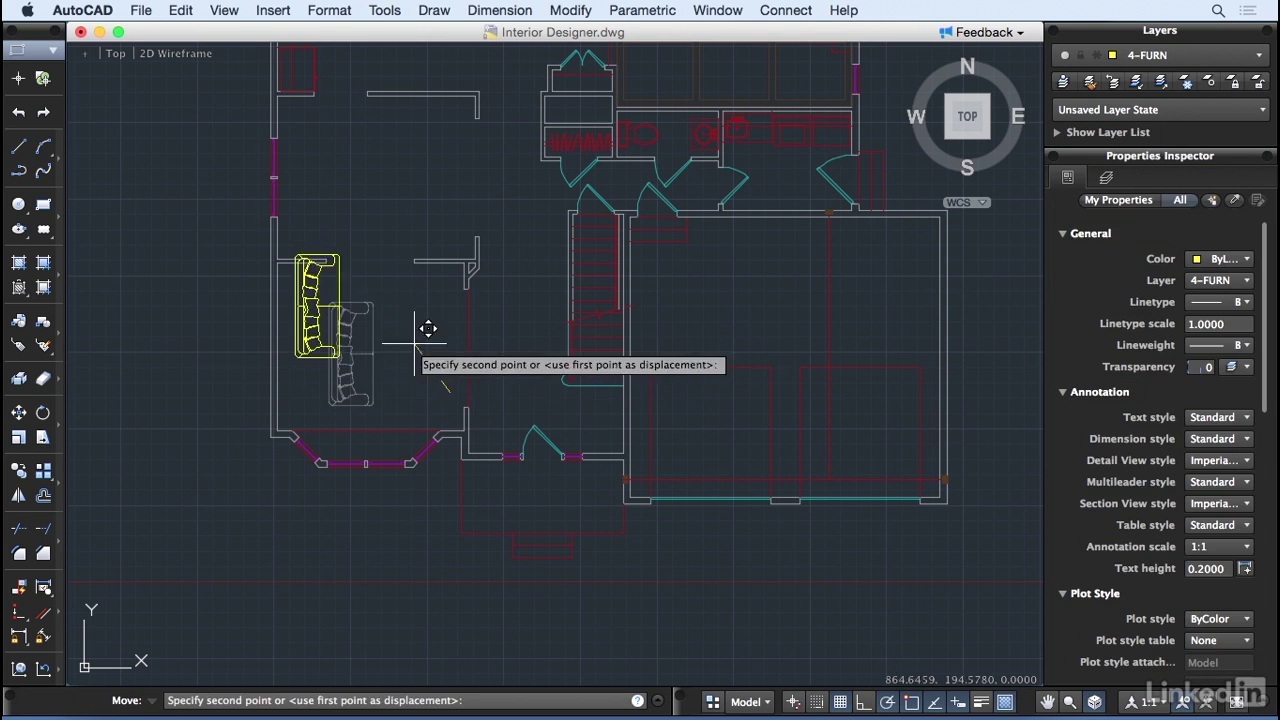
{"action": "key", "text": "Escape"}
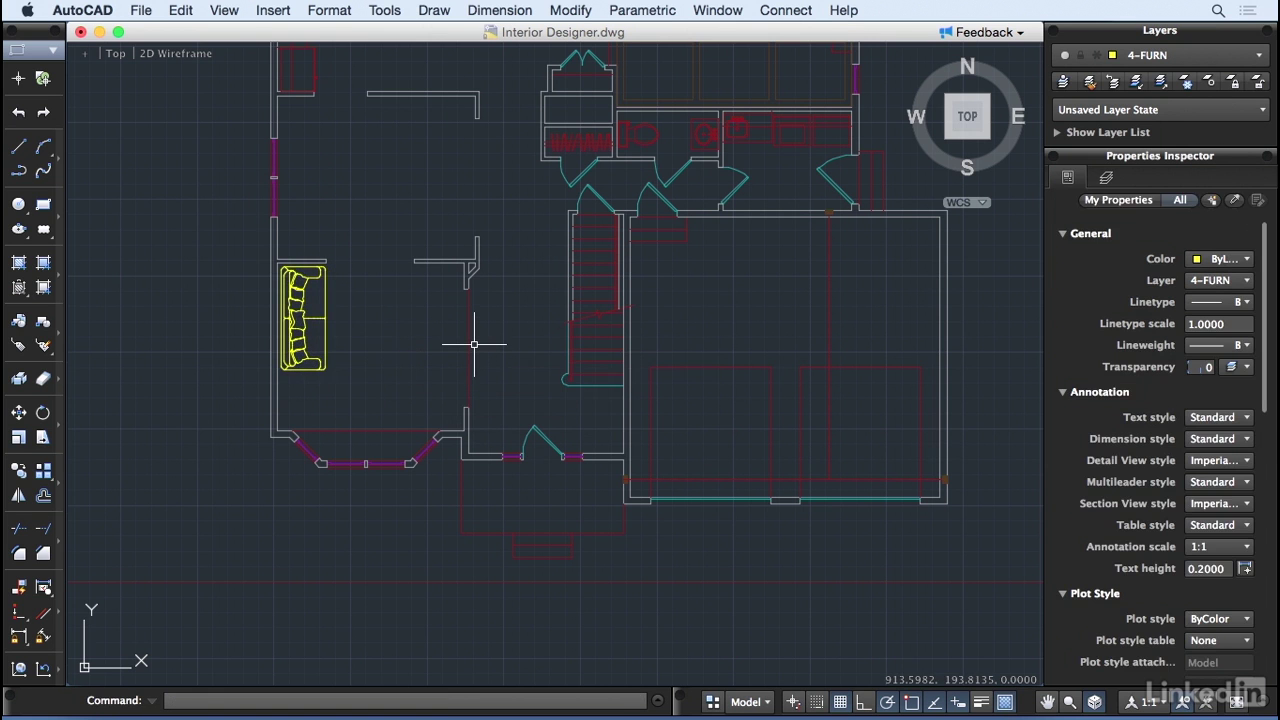
In Floor Plans.dwg, stretch the partition above the bay-window room straight down to make that room smaller
{"action": "left_click", "coordinate": [710, 10]}
{"action": "left_click", "coordinate": [753, 315]}
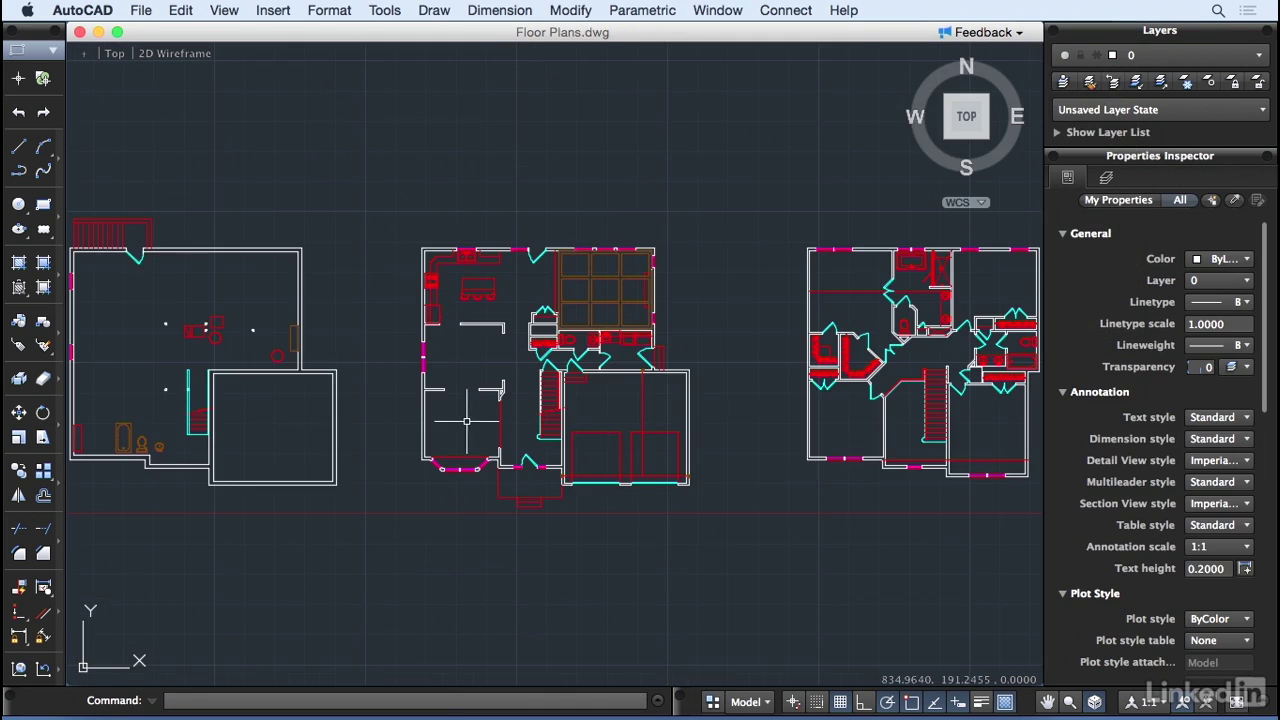
{"action": "scroll", "coordinate": [485, 401], "scroll_direction": "up", "scroll_amount": 3}
{"action": "scroll", "coordinate": [485, 401], "scroll_direction": "up", "scroll_amount": 2}
{"action": "type", "text": "s"}
{"action": "key", "text": "Return"}
{"action": "left_click", "coordinate": [606, 313]}
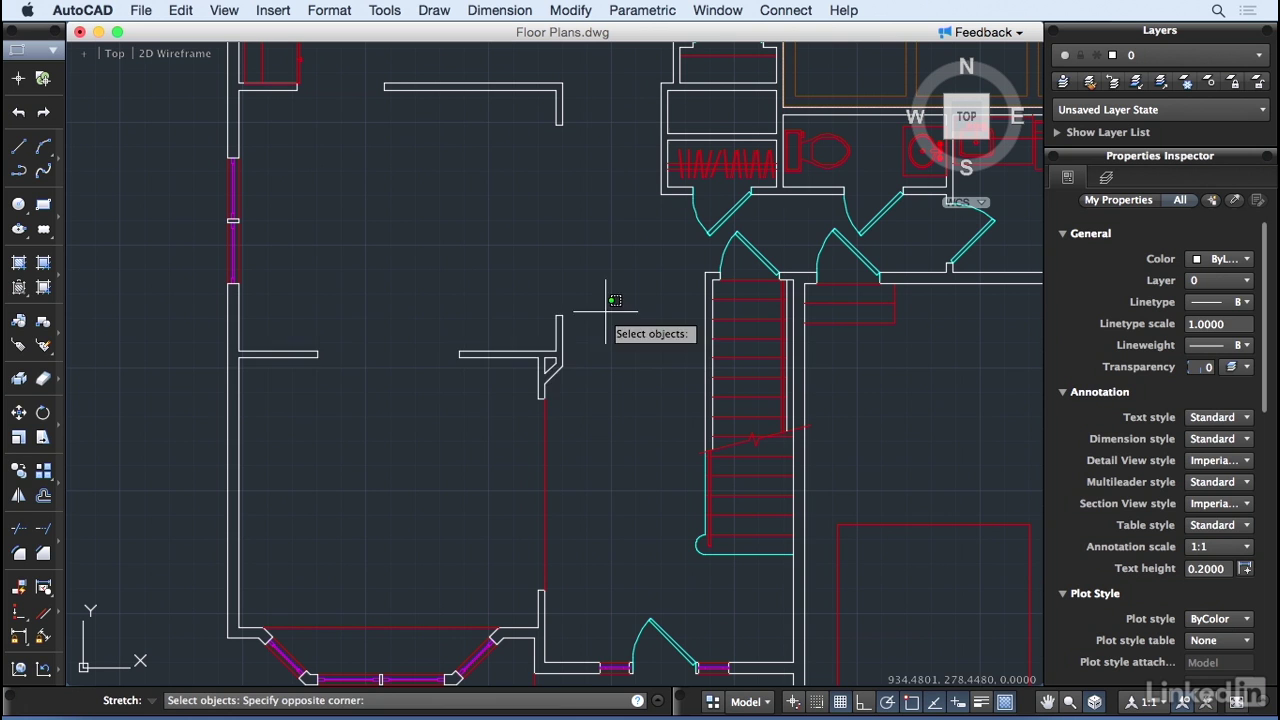
{"action": "left_click", "coordinate": [215, 394]}
{"action": "key", "text": "Return"}
{"action": "left_click", "coordinate": [171, 340]}
{"action": "left_click", "coordinate": [172, 402]}
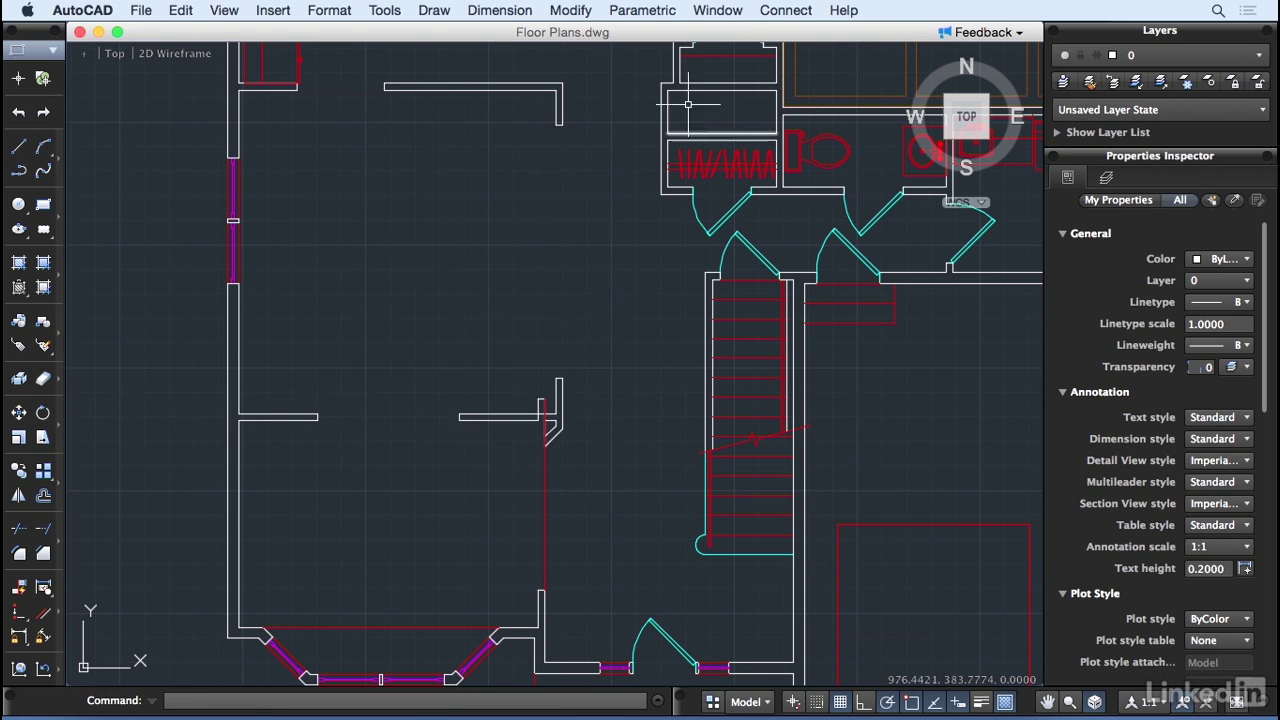
Return to Interior Designer.dwg and reload the changed Floor Plans reference
{"action": "left_click", "coordinate": [718, 10]}
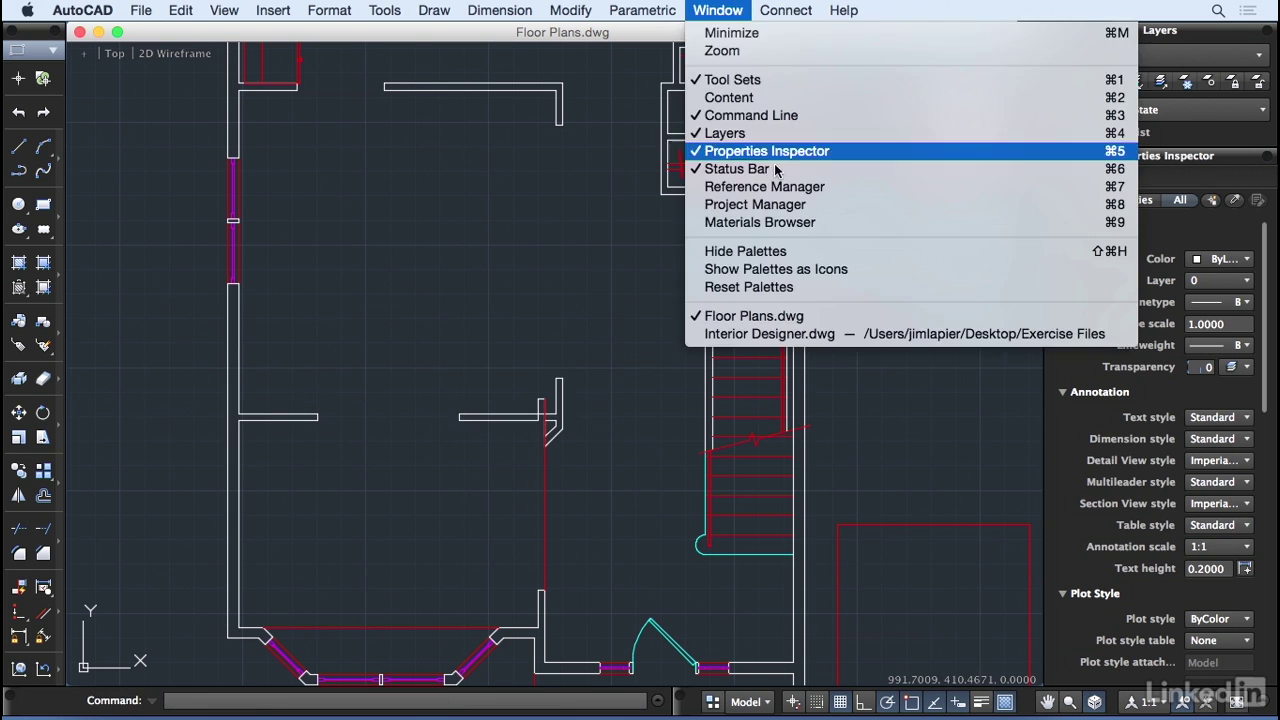
{"action": "left_click", "coordinate": [800, 334]}
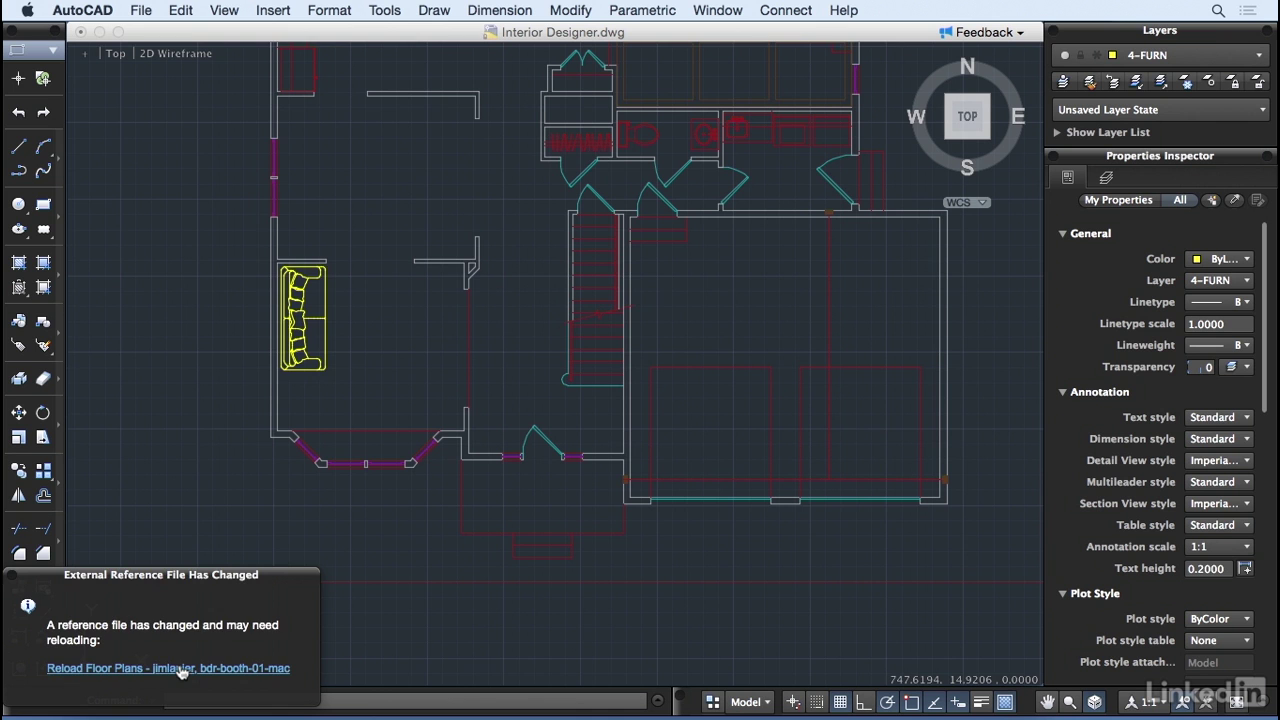
{"action": "left_click", "coordinate": [181, 668]}
{"action": "scroll", "coordinate": [340, 310], "scroll_direction": "up", "scroll_amount": 2}
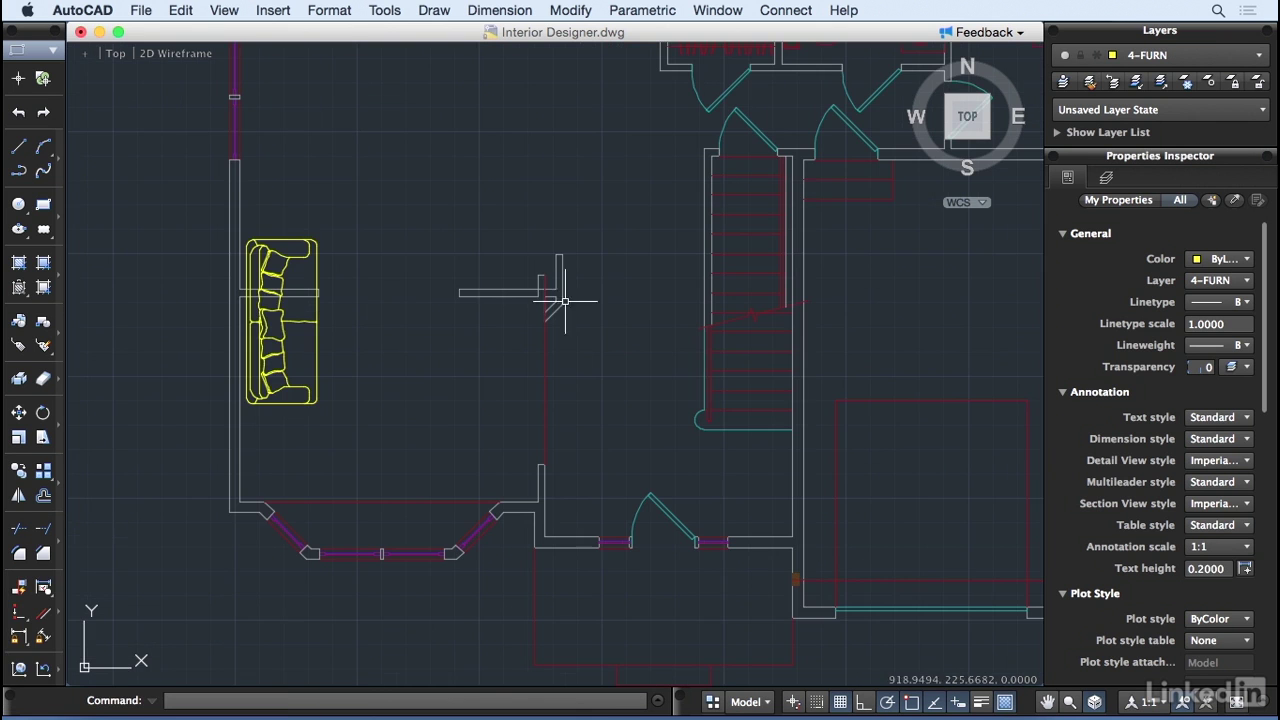
Move the sofa straight down along the left wall so it clears the relocated partition
{"action": "left_click", "coordinate": [318, 320]}
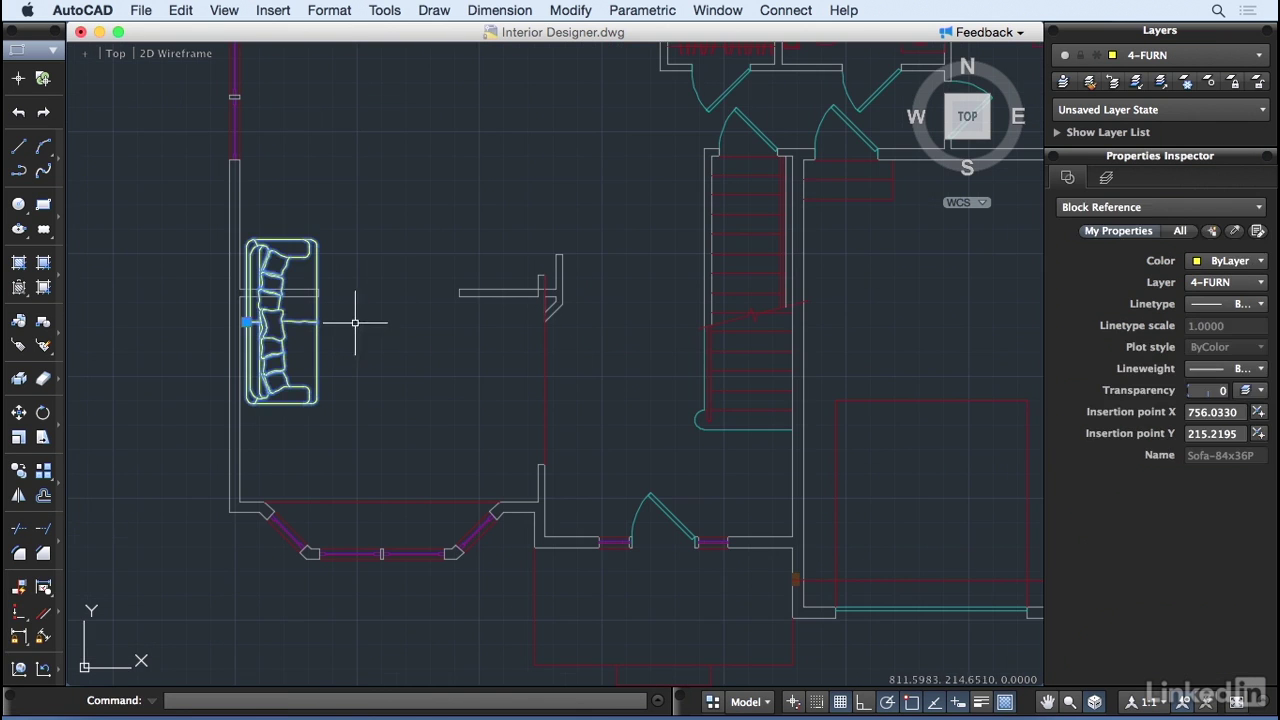
{"action": "left_click_drag", "start_coordinate": [330, 318], "coordinate": [374, 291]}
{"action": "left_click", "coordinate": [376, 360]}
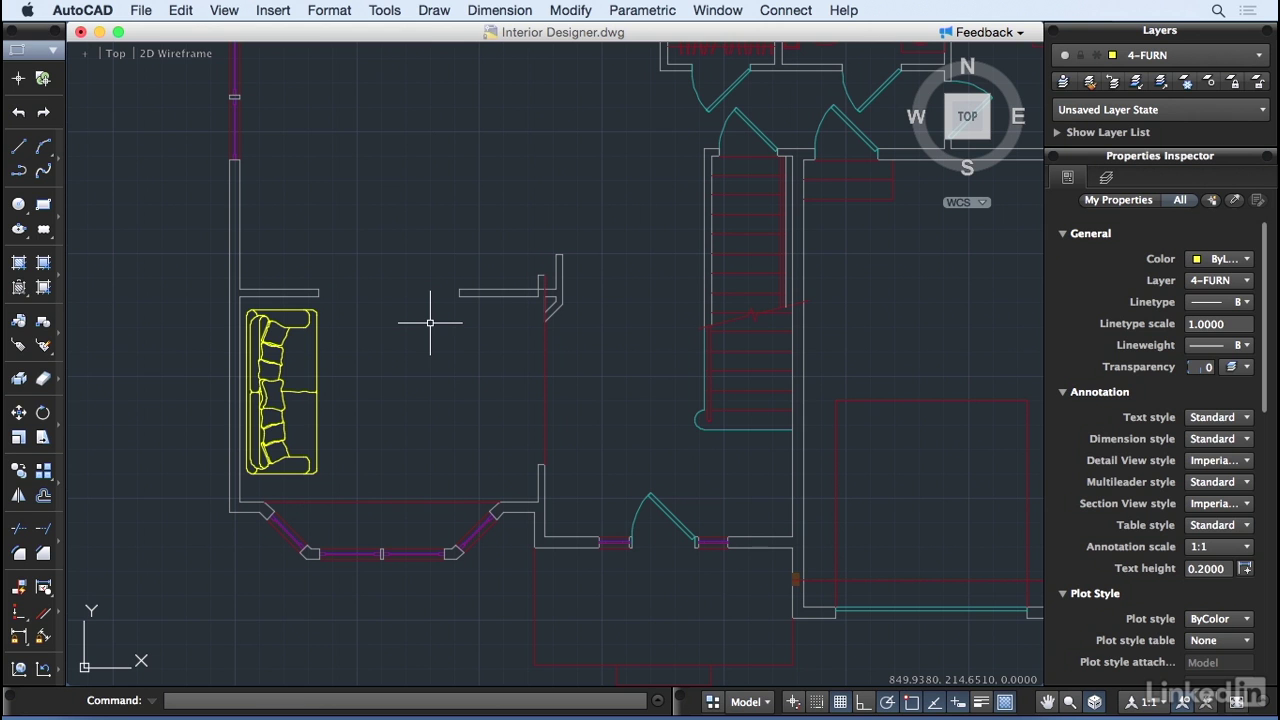
Open the Reference Manager and review the management options available for the Floor Plans reference
{"action": "left_click", "coordinate": [381, 10]}
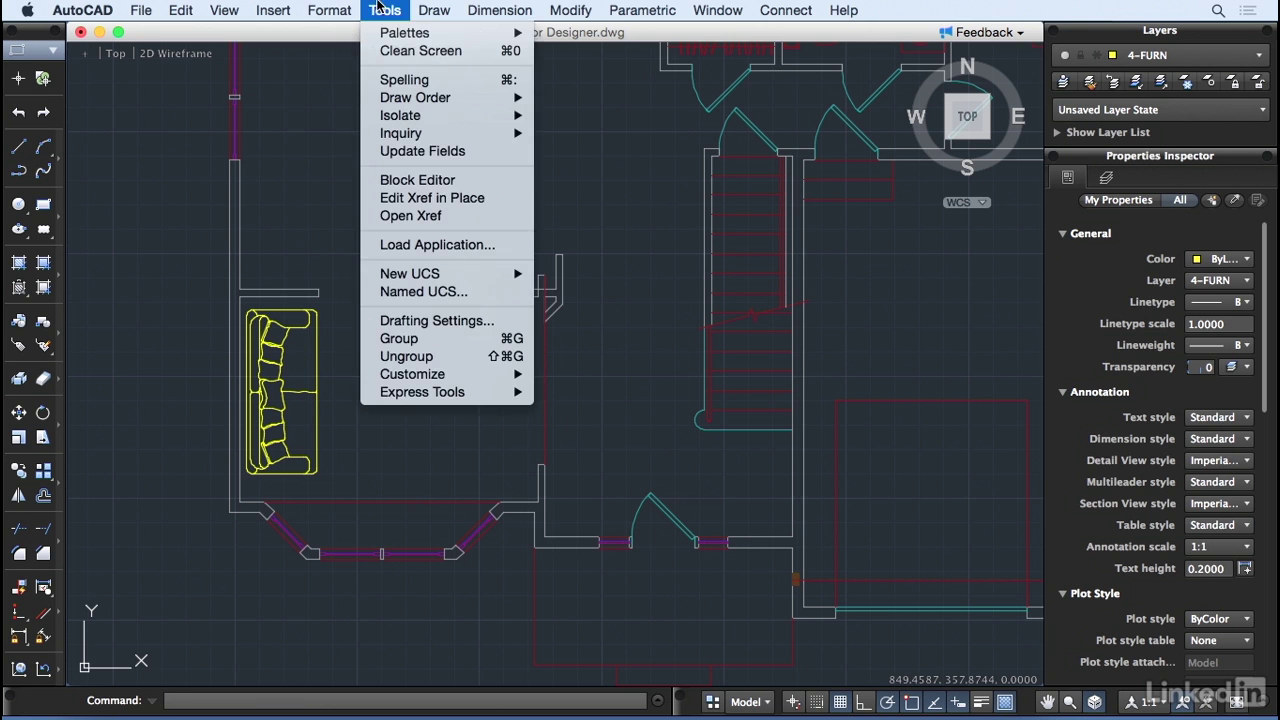
{"action": "mouse_move", "coordinate": [404, 40]}
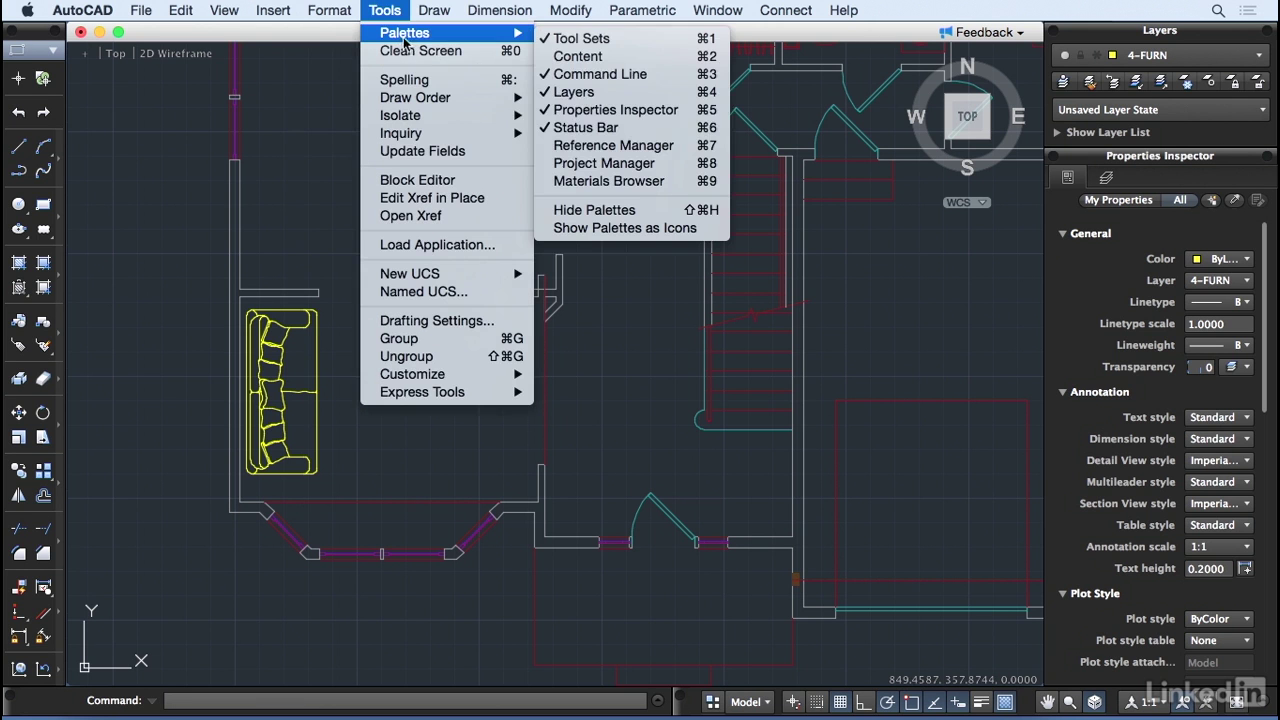
{"action": "left_click", "coordinate": [632, 148]}
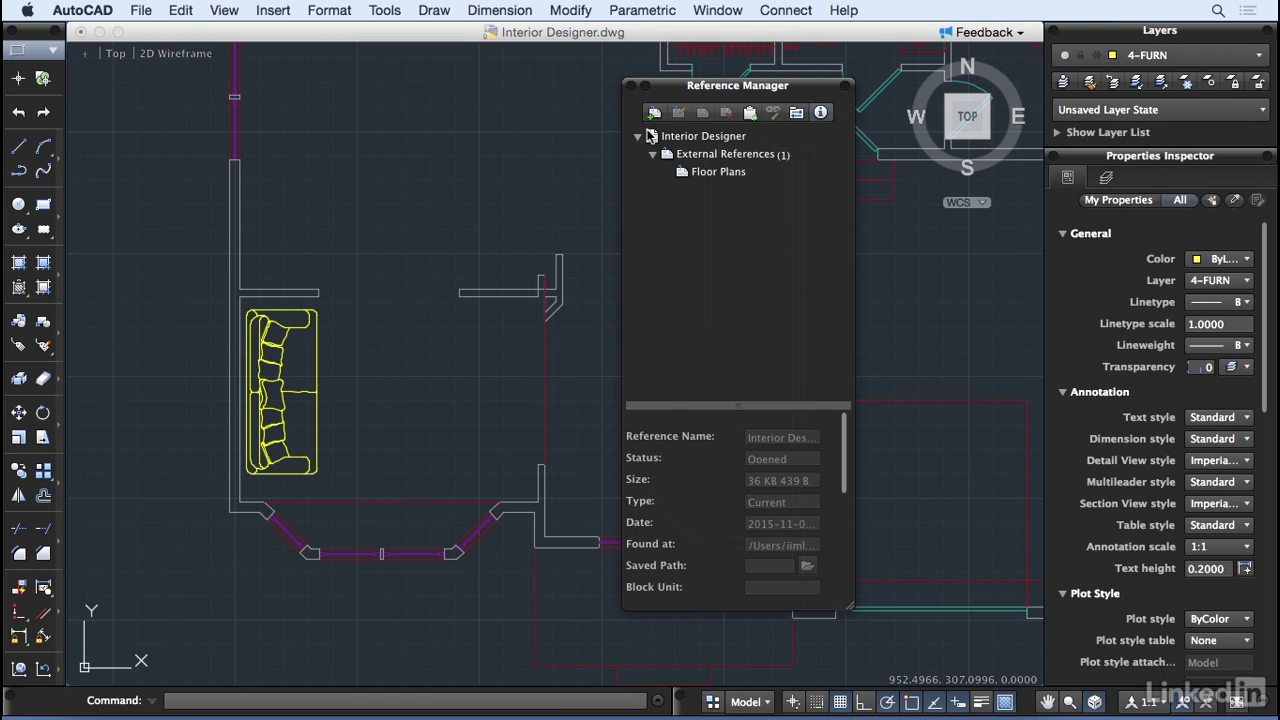
{"action": "right_click", "coordinate": [703, 172]}
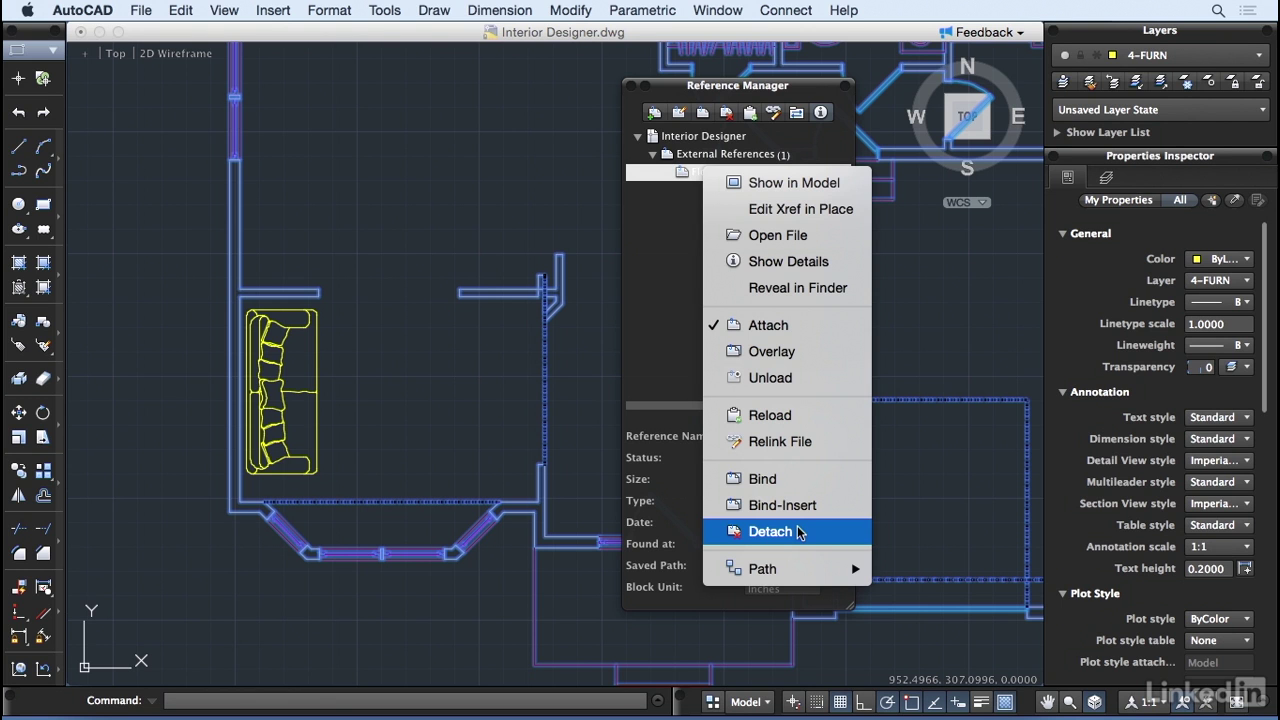
{"action": "left_click", "coordinate": [675, 92]}
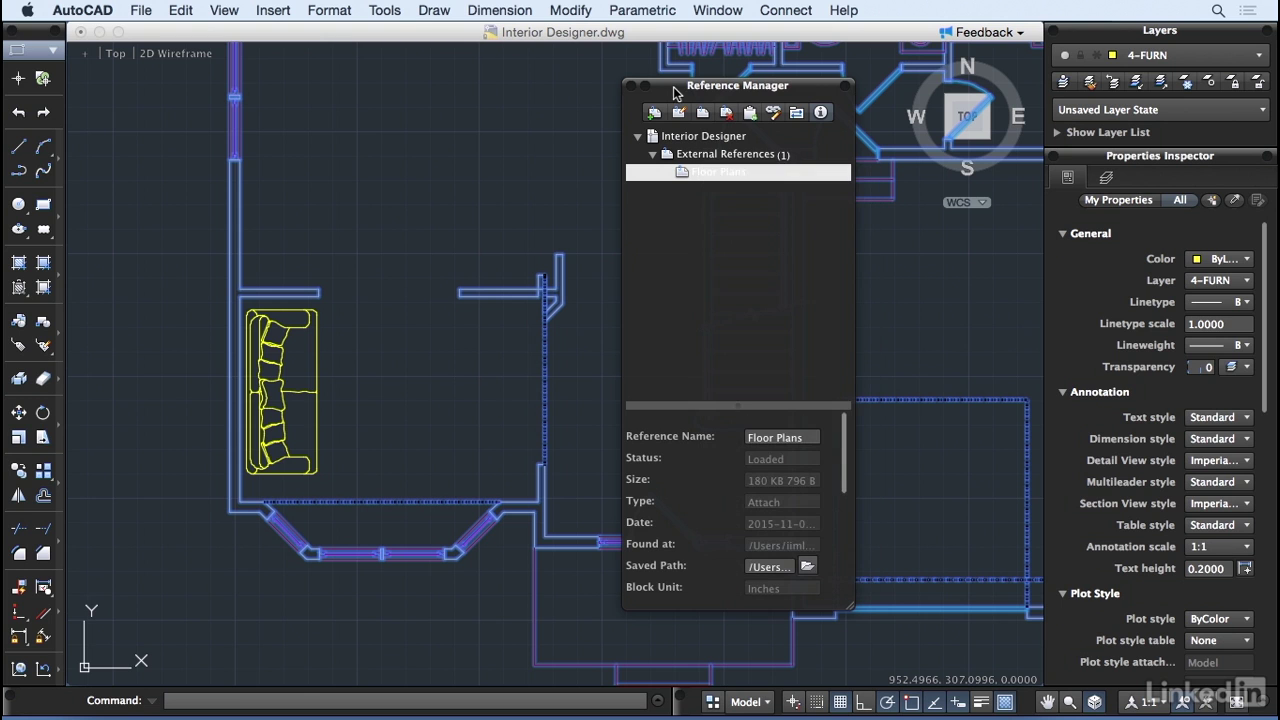